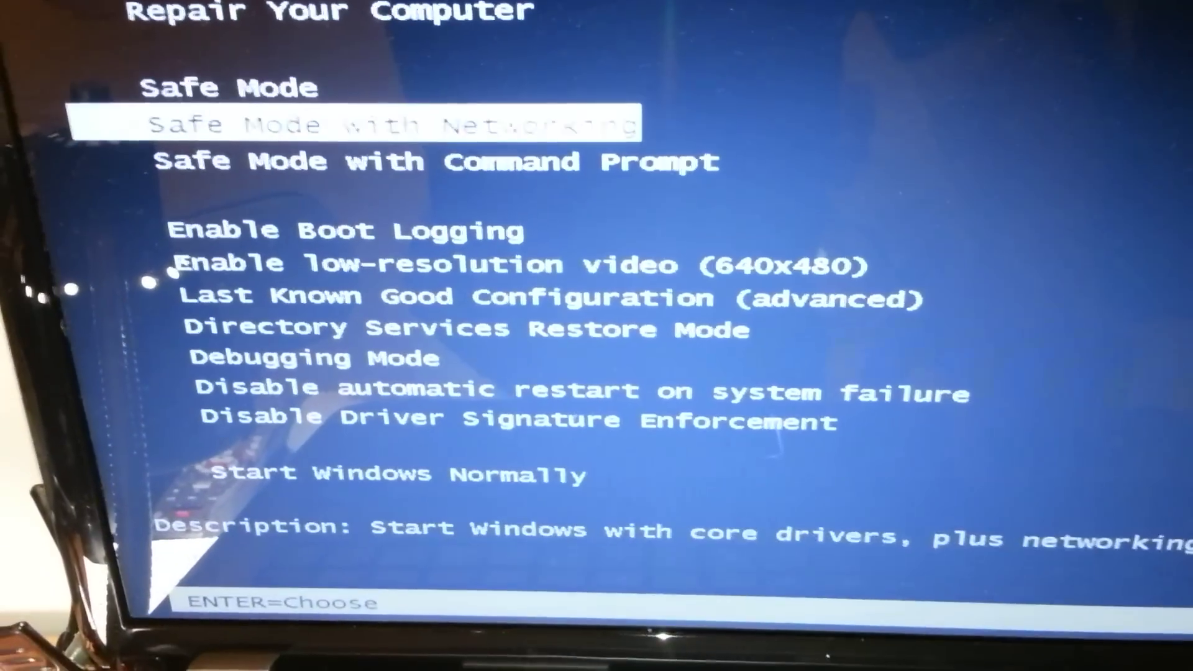
key("Down")
key("Down")
key("Down")
key("Down")
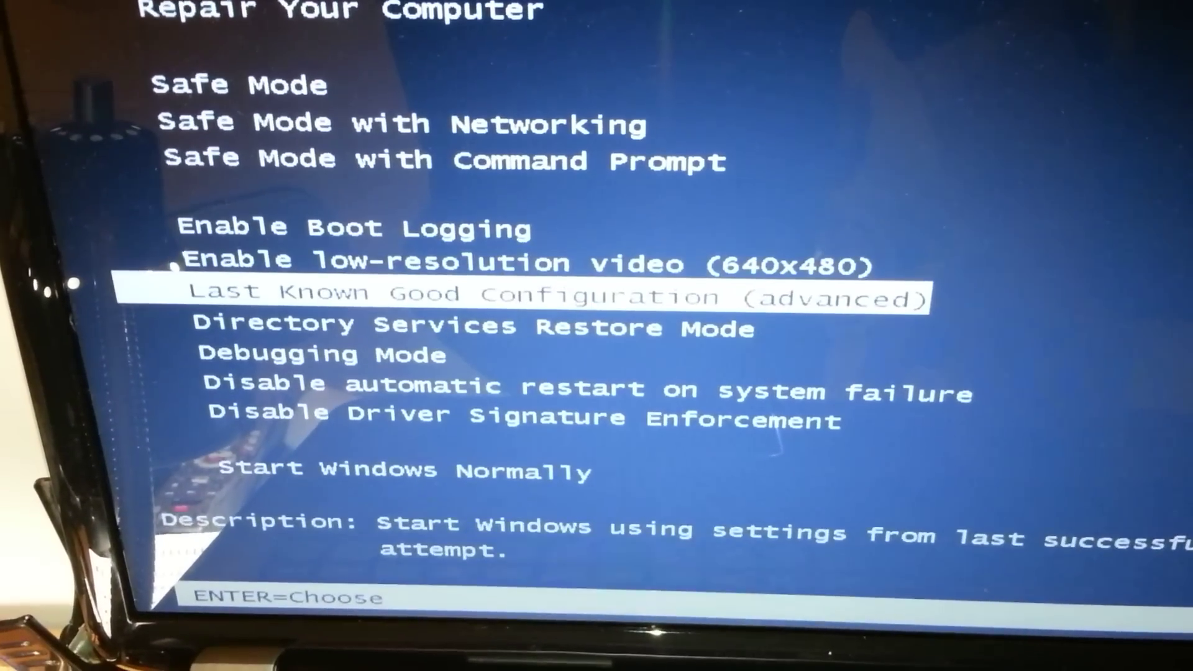